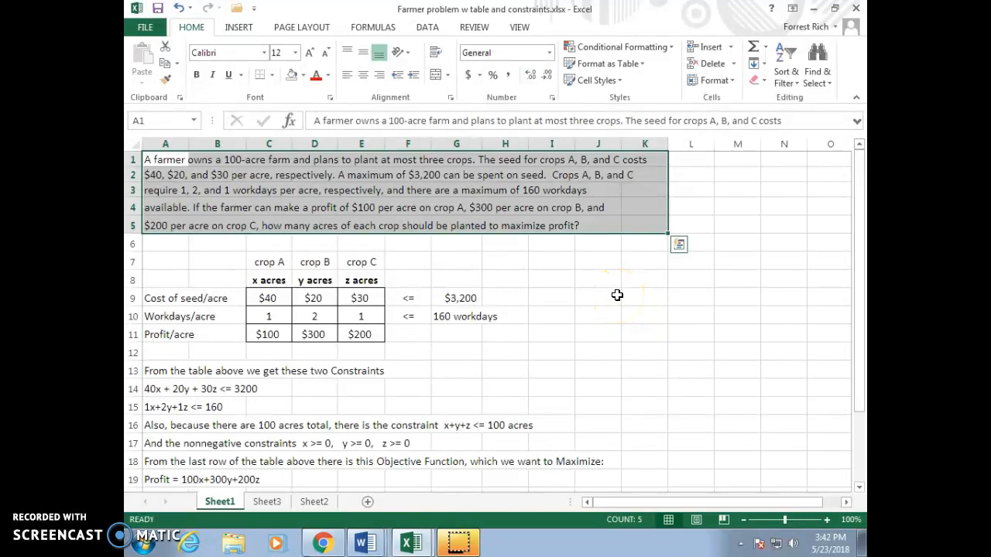
- Review the crop table in A7:H11 and the constraint notes in A13:J19 on Sheet1, and open Sheet2
{"action": "left_click_drag", "start_coordinate": [169, 259], "coordinate": [513, 330]}
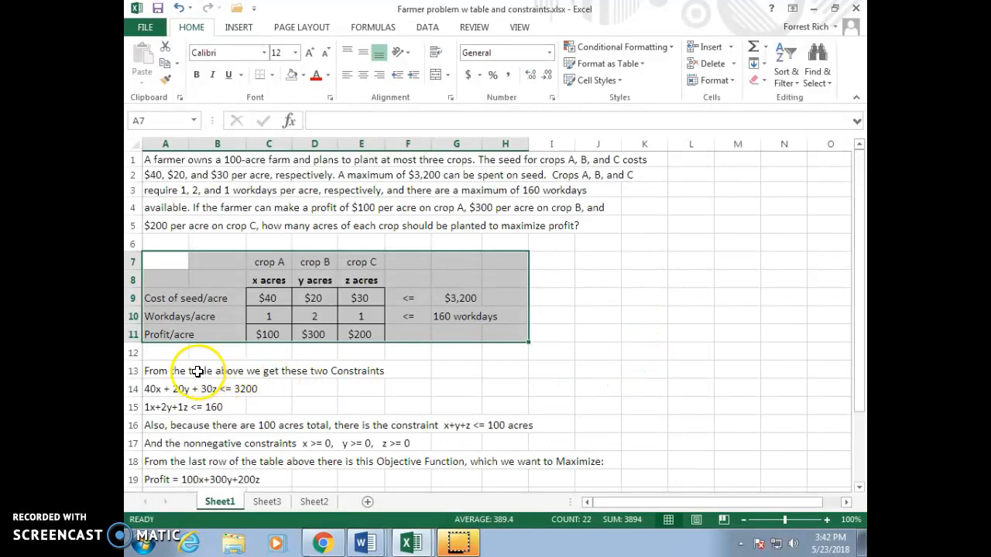
{"action": "left_click_drag", "start_coordinate": [162, 370], "coordinate": [585, 479]}
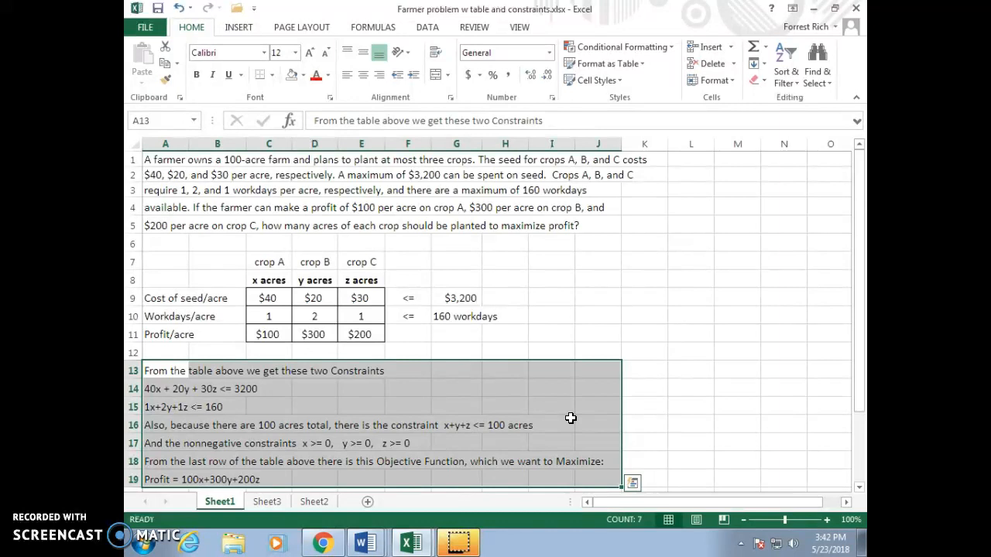
{"action": "left_click", "coordinate": [324, 500]}
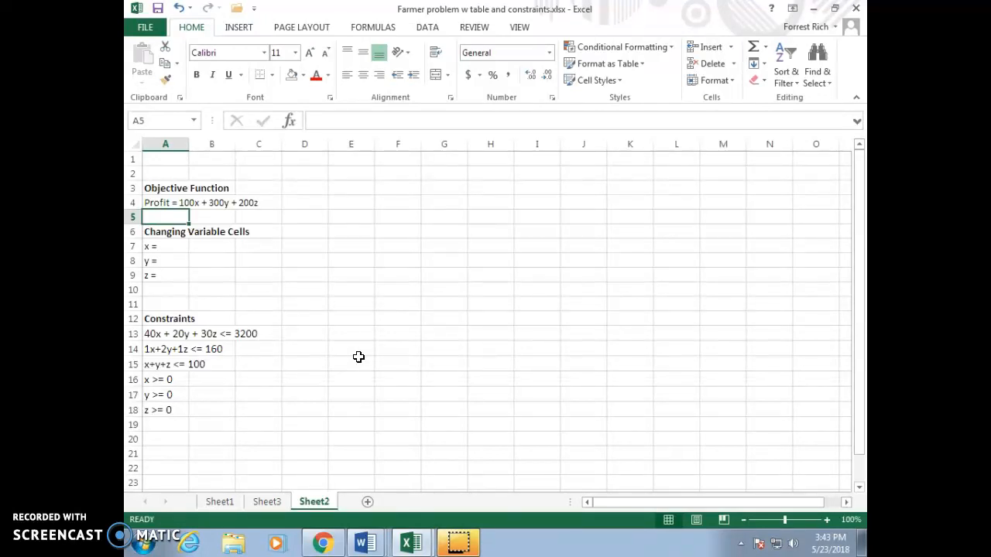
- Fill the profit cell D4, the variable cells B7:B9 and the constraint cells D13:D15 with yellow
{"action": "left_click", "coordinate": [310, 203]}
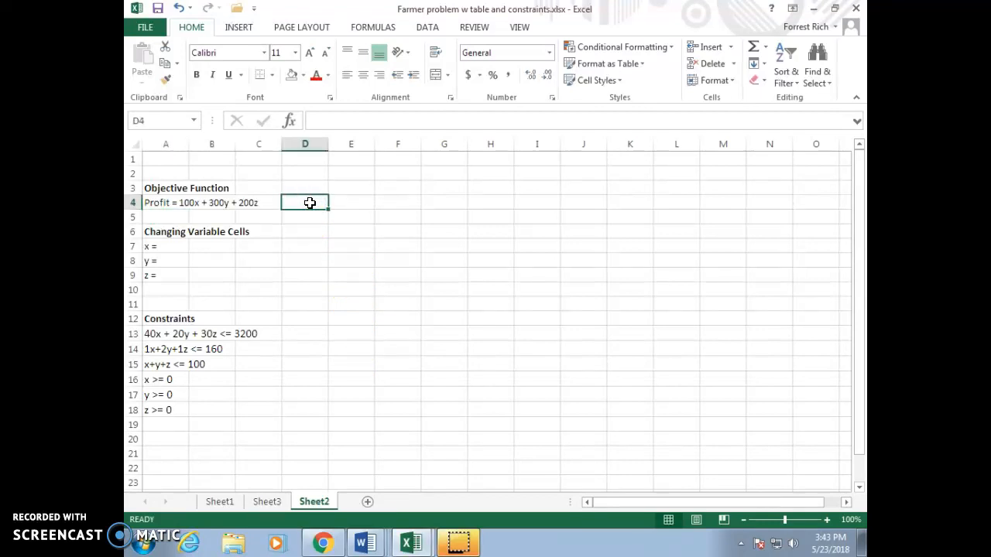
{"action": "left_click", "coordinate": [304, 77]}
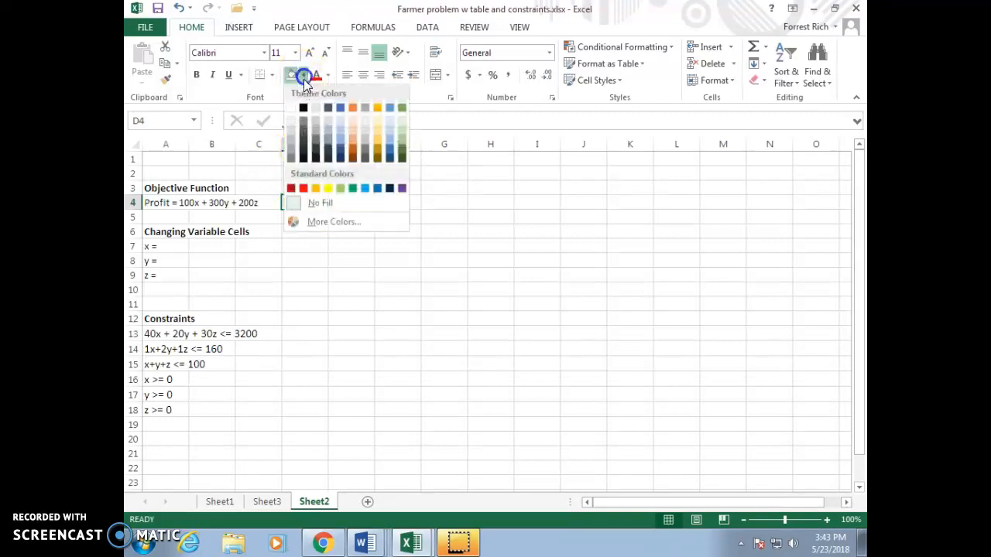
{"action": "left_click", "coordinate": [329, 188]}
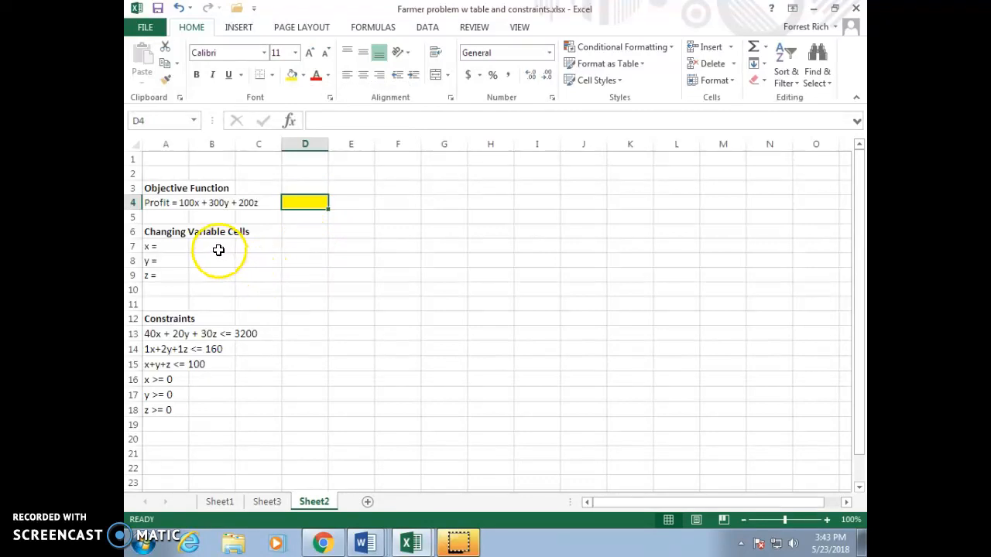
{"action": "left_click_drag", "start_coordinate": [215, 245], "coordinate": [219, 266]}
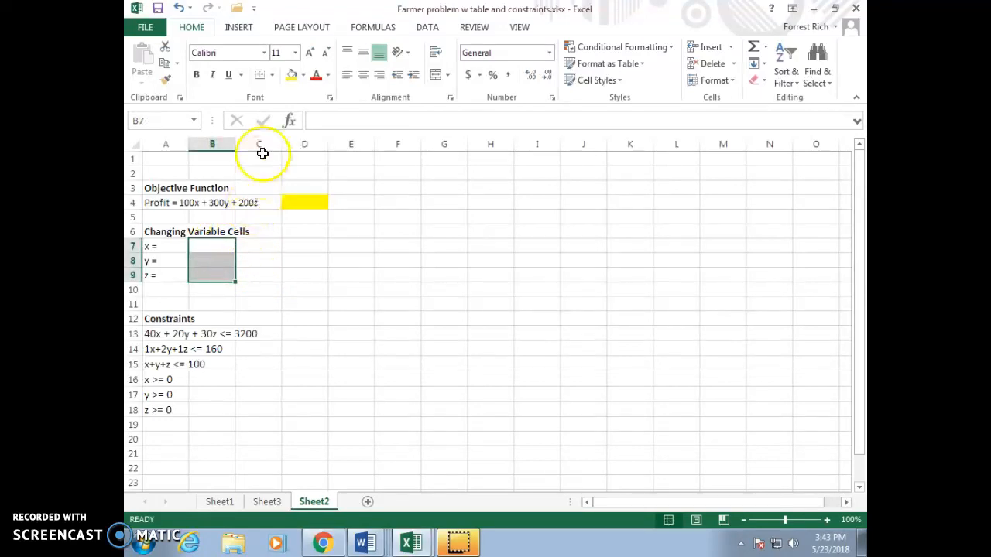
{"action": "left_click", "coordinate": [303, 76]}
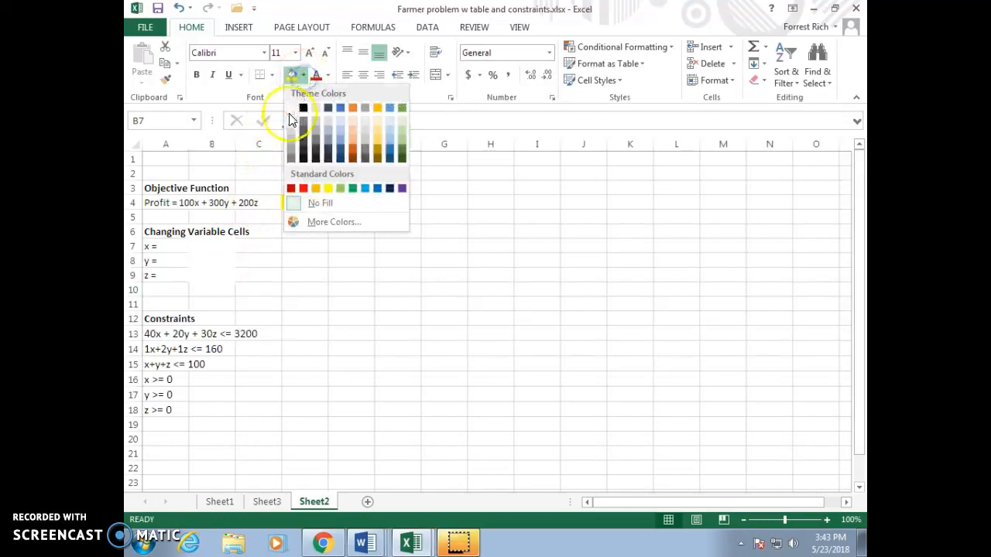
{"action": "left_click", "coordinate": [328, 188]}
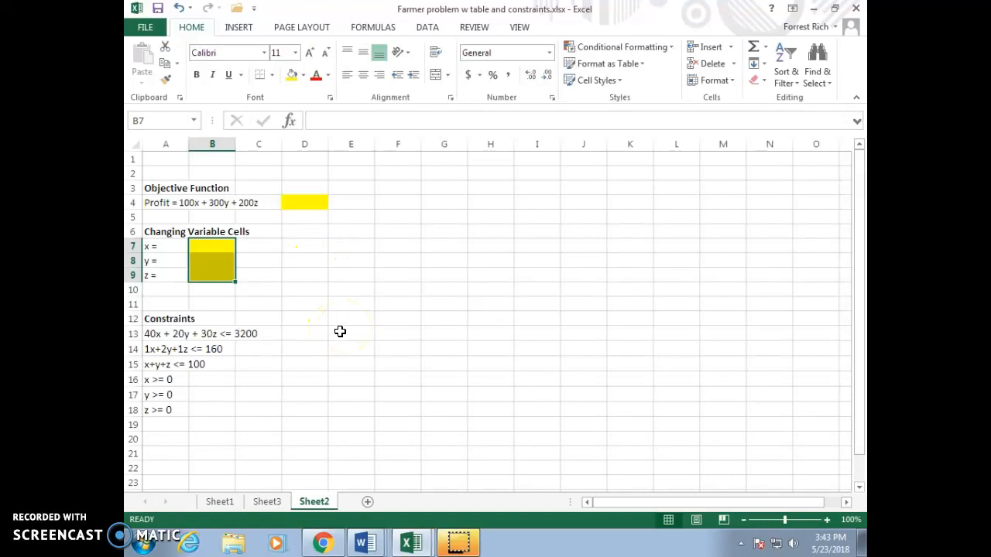
{"action": "left_click_drag", "start_coordinate": [312, 333], "coordinate": [313, 367]}
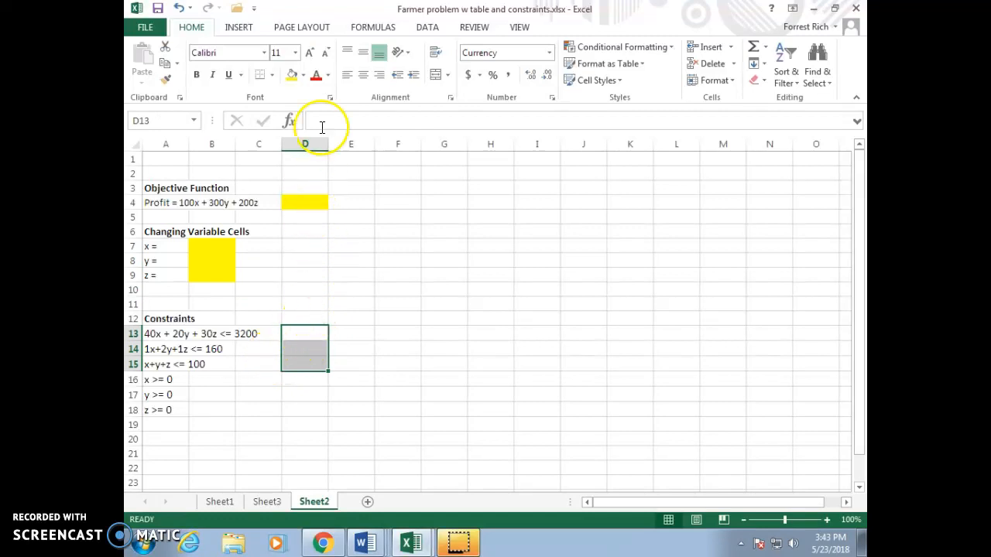
{"action": "left_click", "coordinate": [303, 77]}
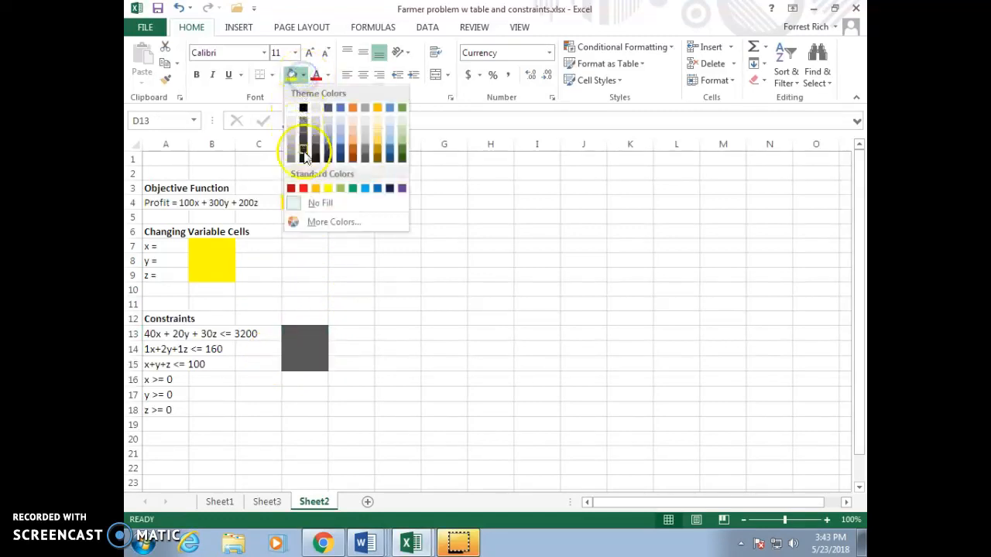
{"action": "left_click", "coordinate": [328, 187]}
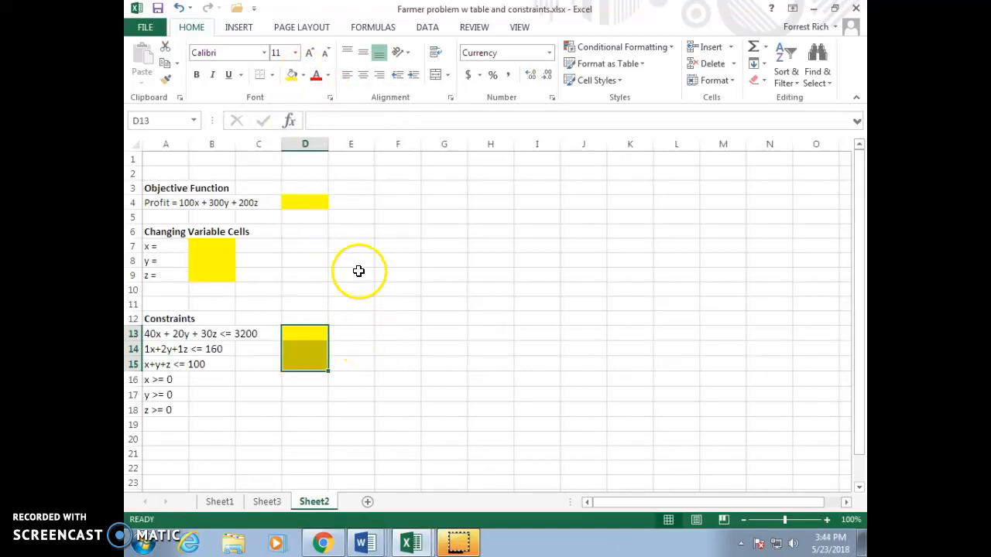
- Enter the objective function formula =100*B7+300*B8+200*B9 in cell D4
{"action": "left_click", "coordinate": [316, 203]}
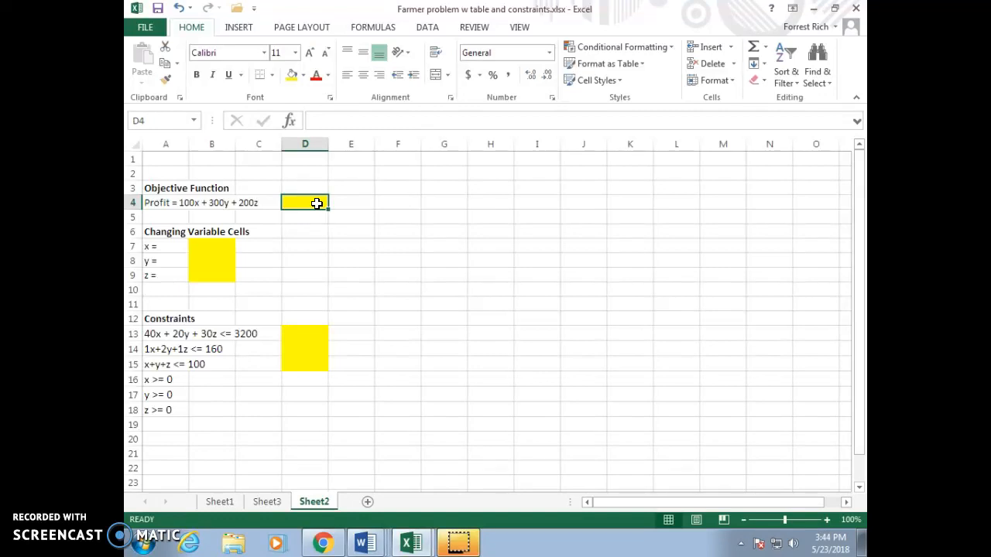
{"action": "type", "text": "="}
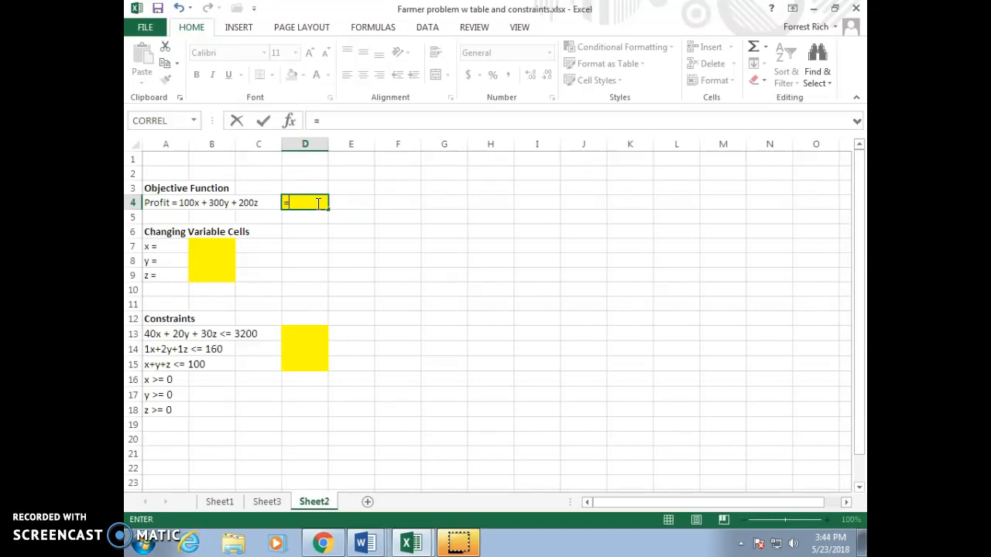
{"action": "type", "text": "100*"}
{"action": "left_click", "coordinate": [225, 246]}
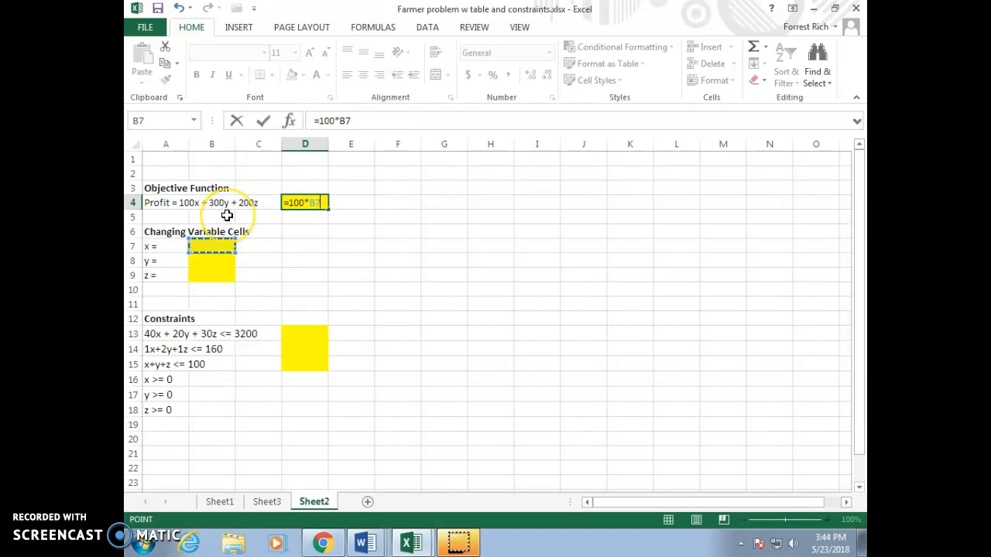
{"action": "type", "text": "+300*"}
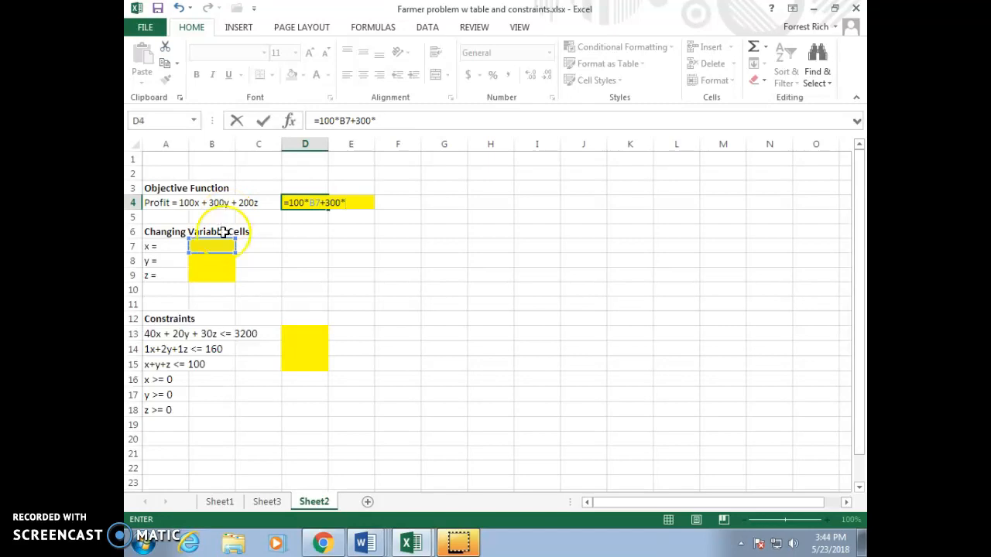
{"action": "left_click", "coordinate": [217, 257]}
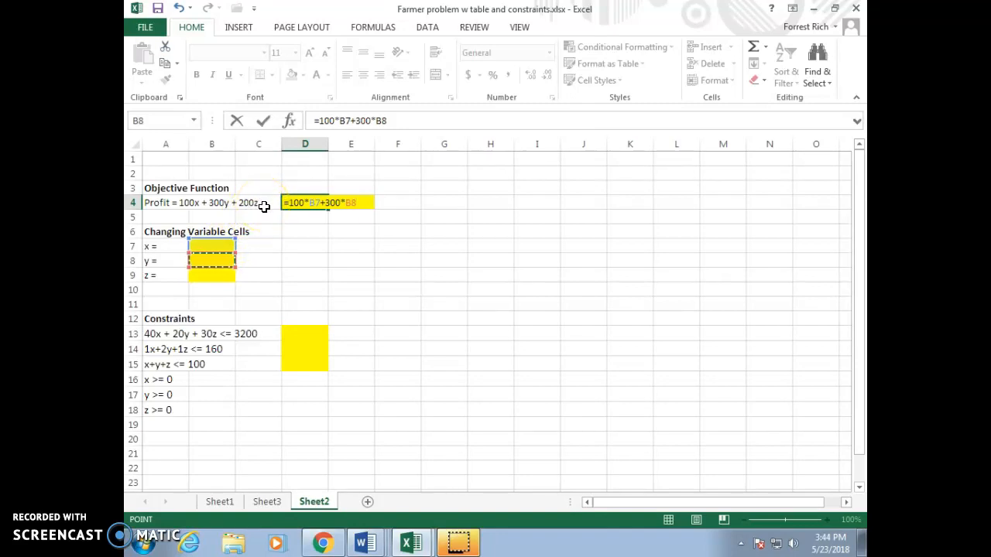
{"action": "type", "text": "+200*"}
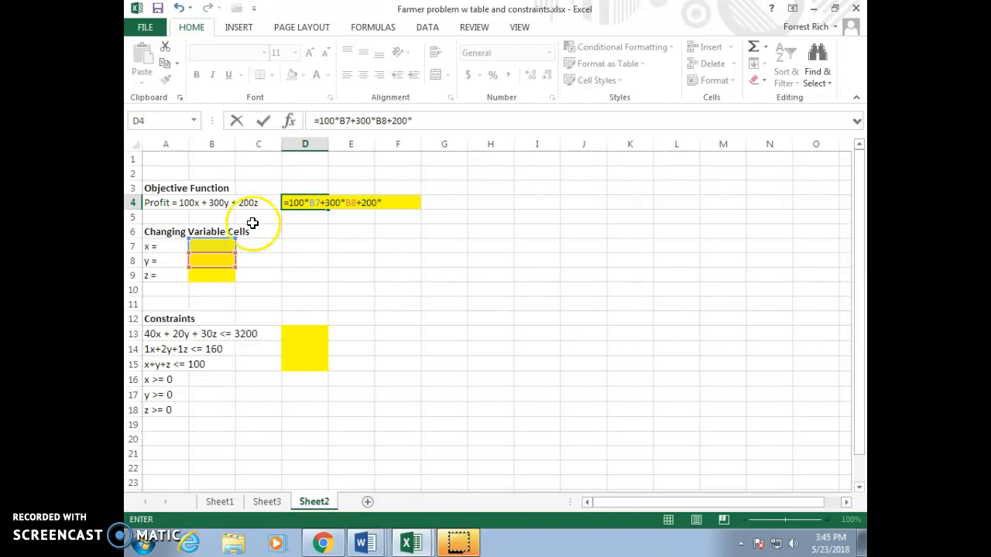
{"action": "left_click", "coordinate": [219, 274]}
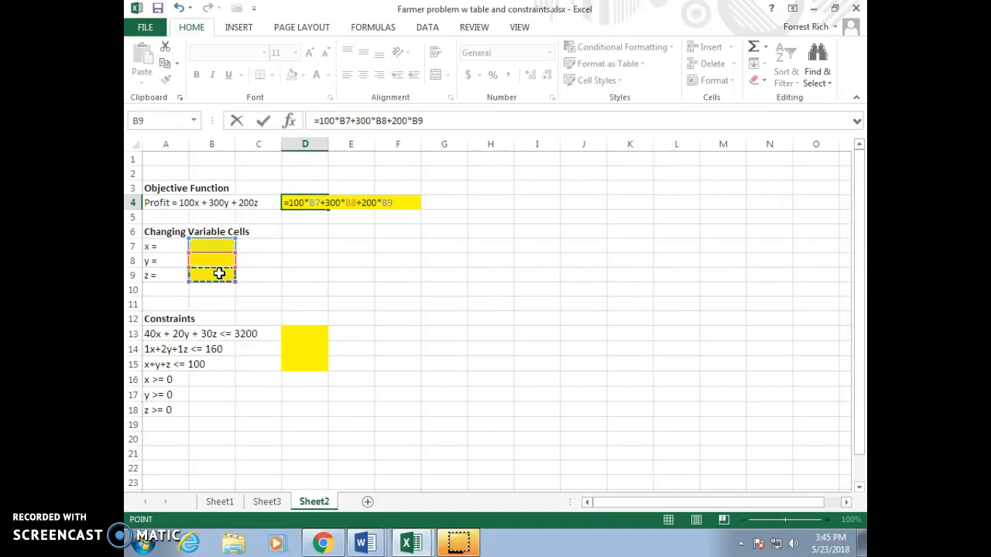
{"action": "key", "text": "Return"}
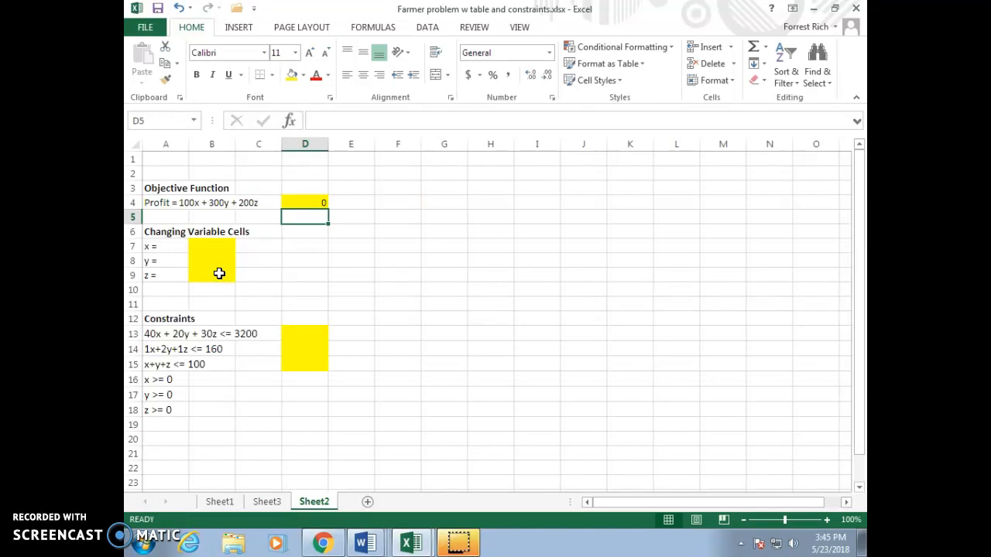
- Enter the seed cost constraint formula =40*B7+20*B8+30*B9 in cell D13
{"action": "left_click", "coordinate": [296, 331]}
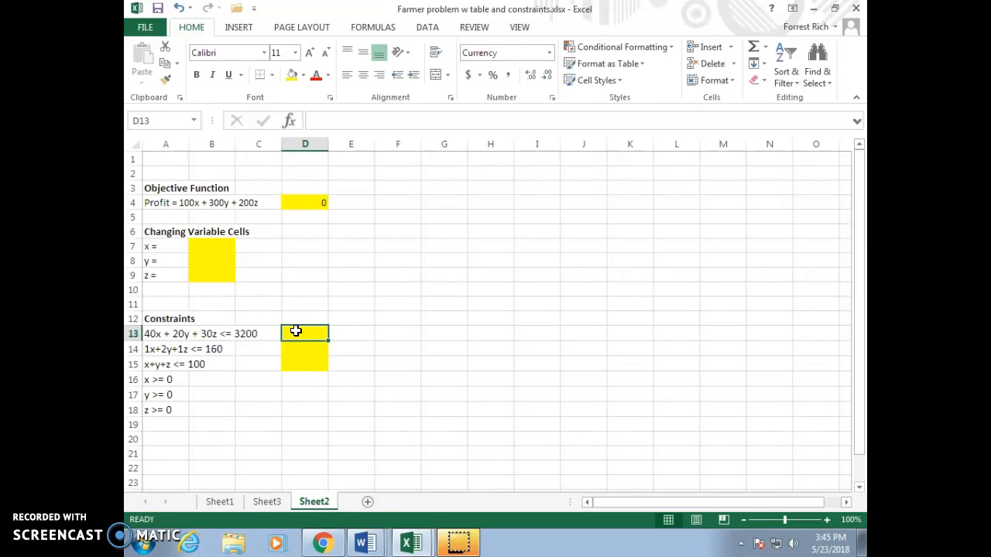
{"action": "type", "text": "="}
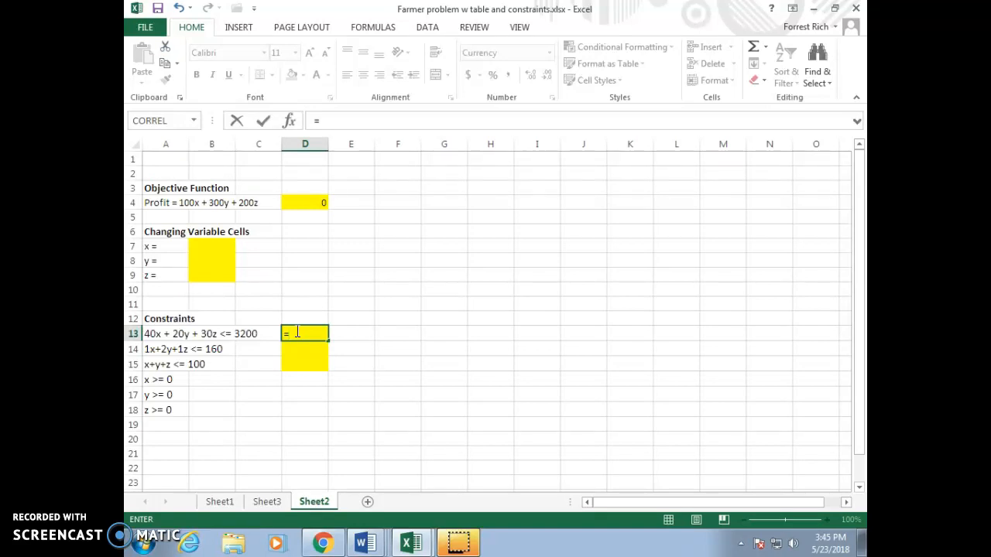
{"action": "type", "text": "40*"}
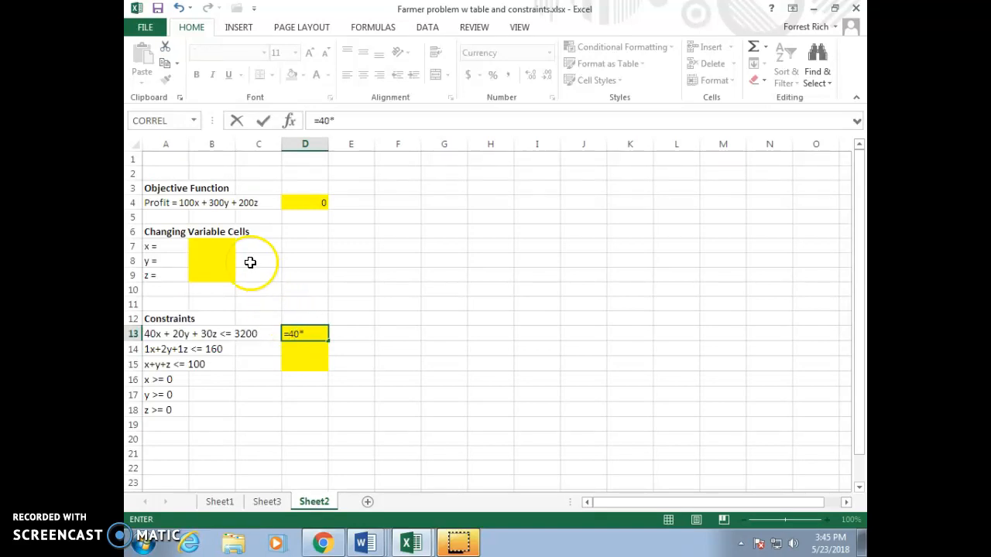
{"action": "left_click", "coordinate": [222, 247]}
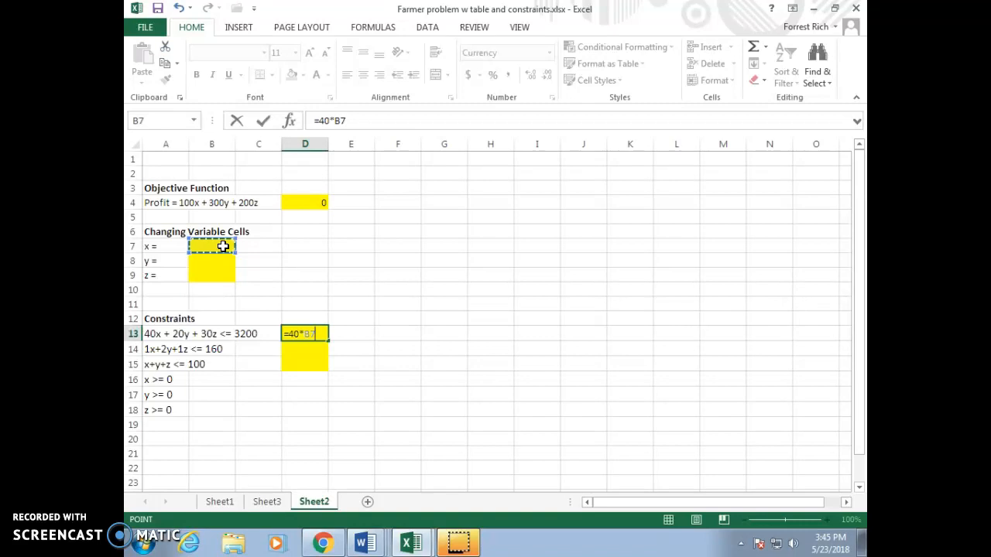
{"action": "type", "text": "+20"}
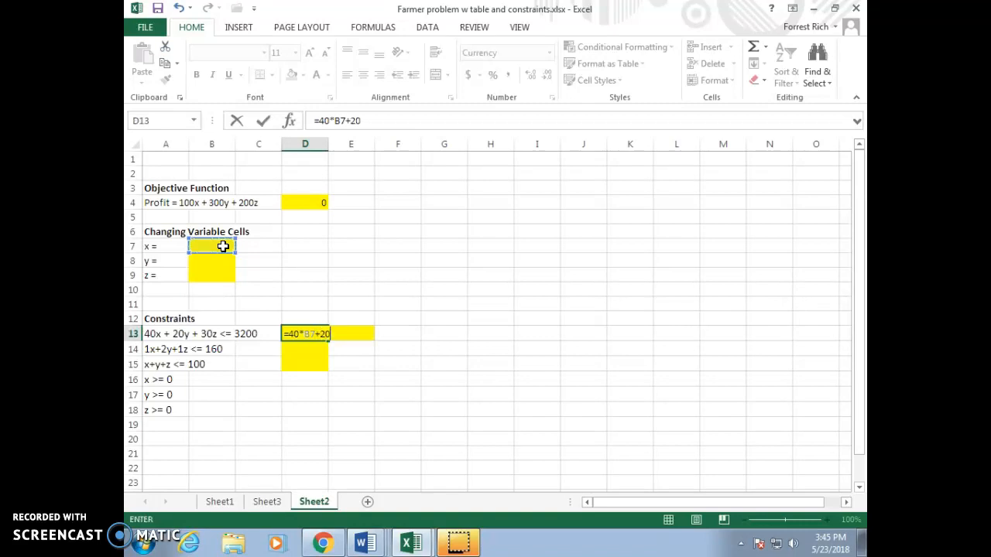
{"action": "type", "text": "*"}
{"action": "left_click", "coordinate": [219, 261]}
{"action": "type", "text": "+3"}
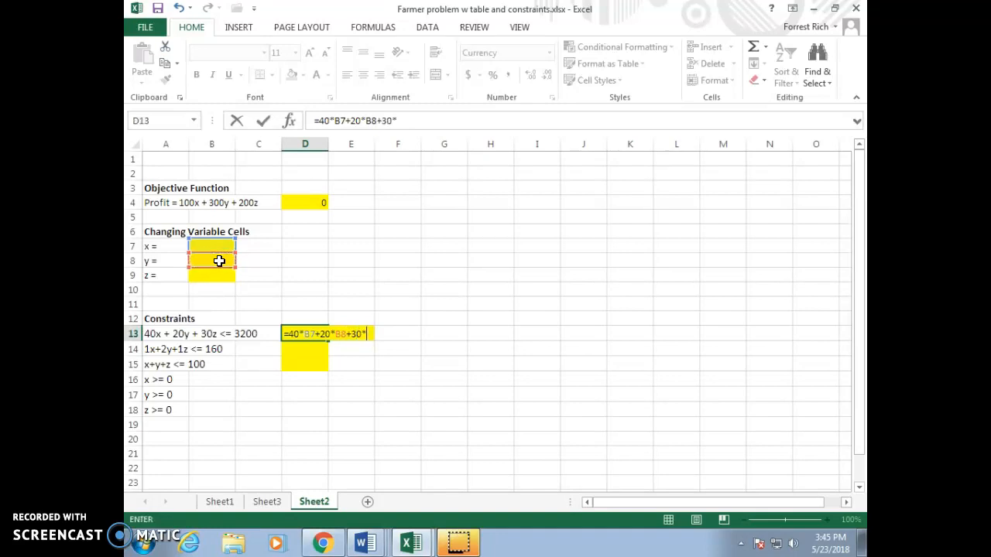
{"action": "type", "text": "0*"}
{"action": "left_click", "coordinate": [217, 274]}
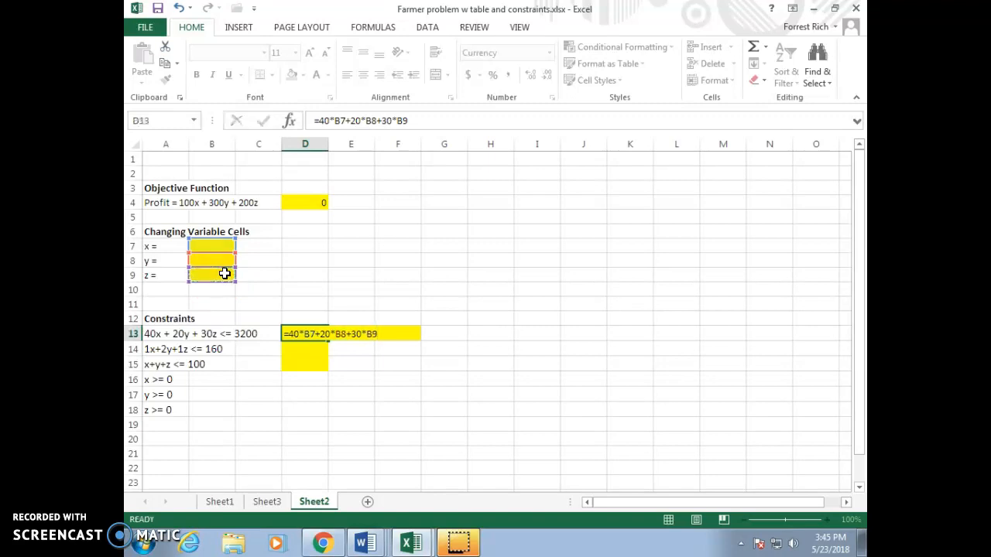
{"action": "key", "text": "Return"}
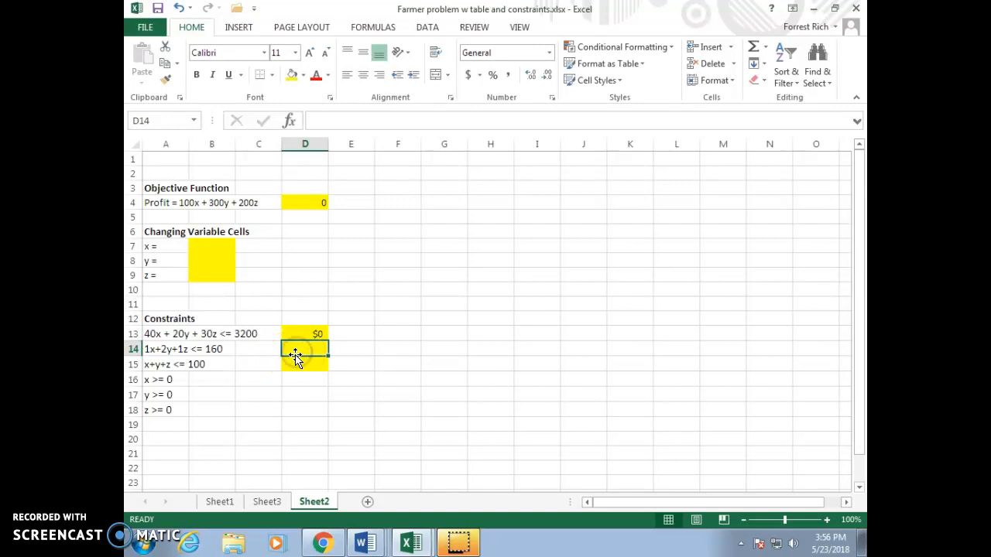
- Enter the workdays constraint formula =B7+2*B8+B9 in cell D14
{"action": "type", "text": "="}
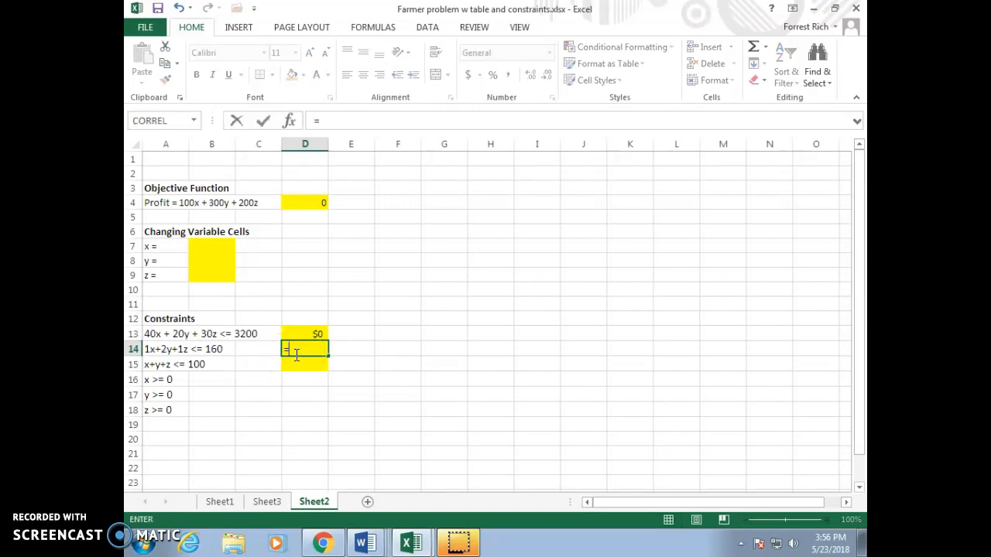
{"action": "left_click", "coordinate": [224, 246]}
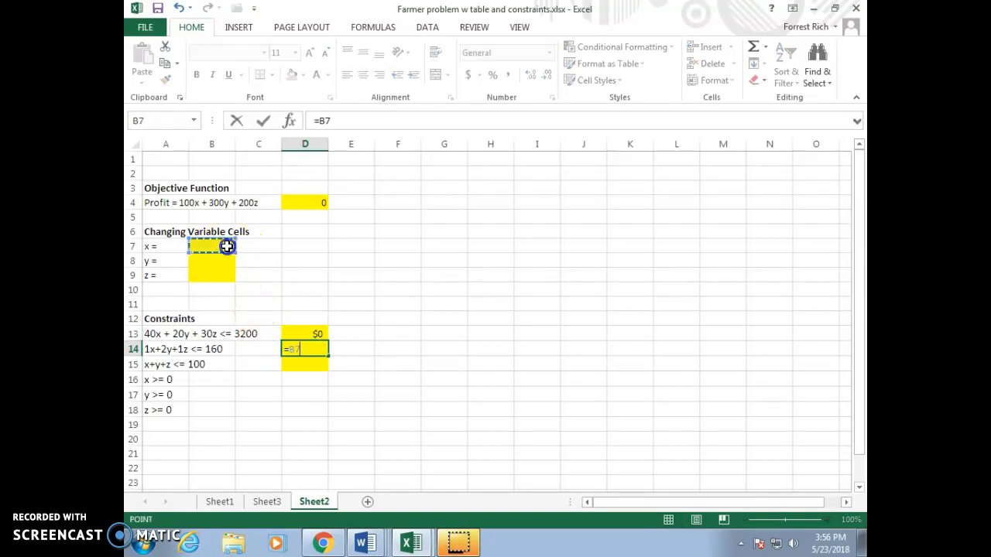
{"action": "type", "text": "+2*"}
{"action": "left_click", "coordinate": [222, 260]}
{"action": "type", "text": "+"}
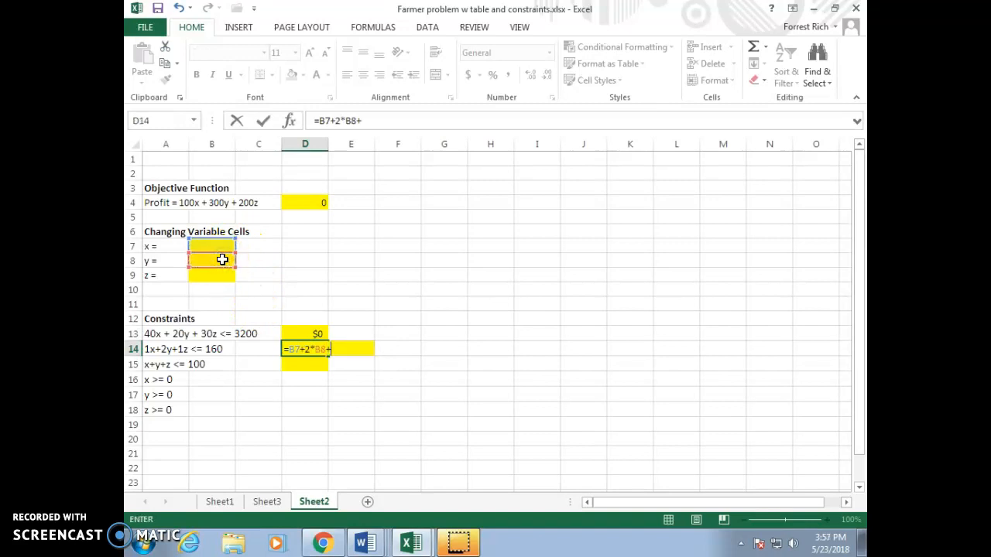
{"action": "left_click", "coordinate": [223, 276]}
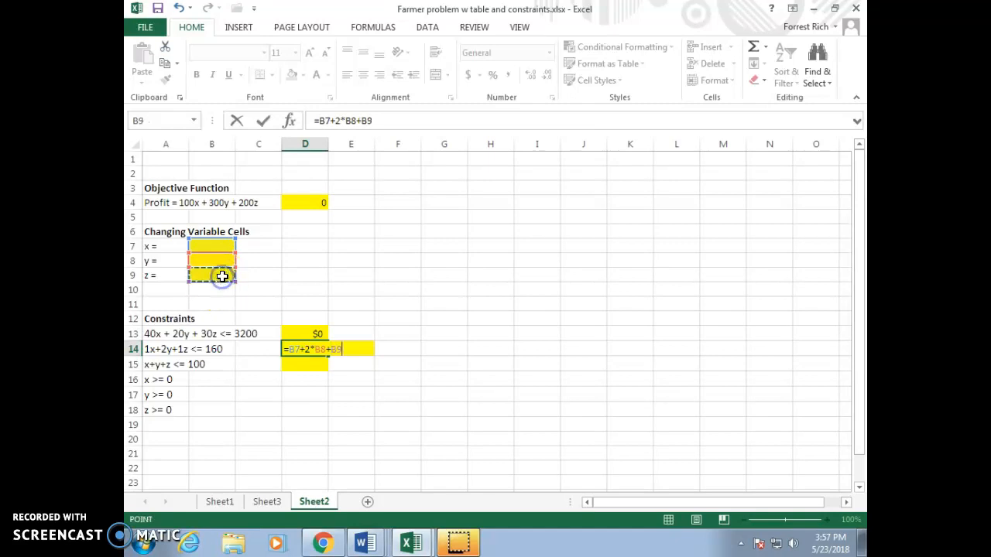
{"action": "key", "text": "Return"}
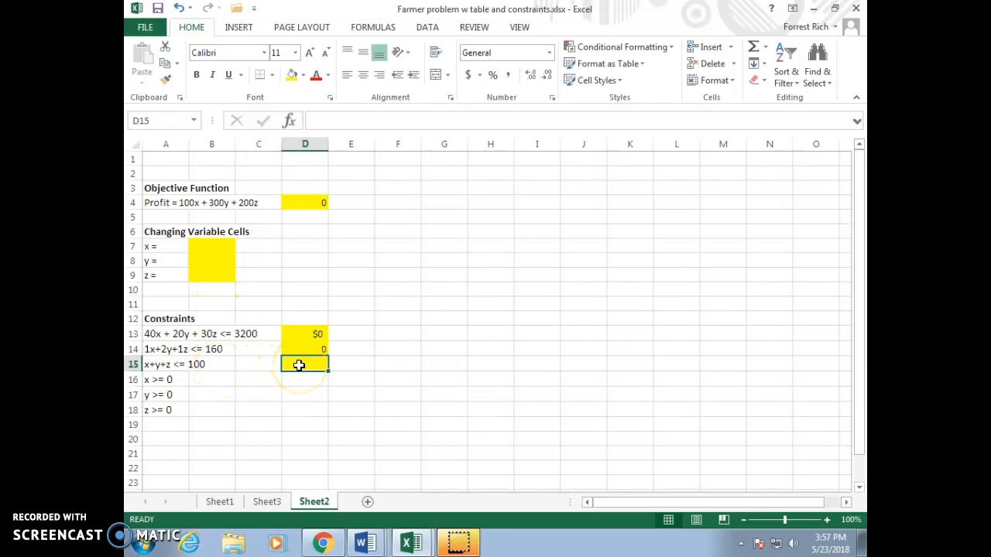
- Enter the total acreage constraint formula =B7+B8+B9 in cell D15
{"action": "type", "text": "="}
{"action": "left_click", "coordinate": [218, 249]}
{"action": "type", "text": "+"}
{"action": "left_click", "coordinate": [215, 264]}
{"action": "type", "text": "+"}
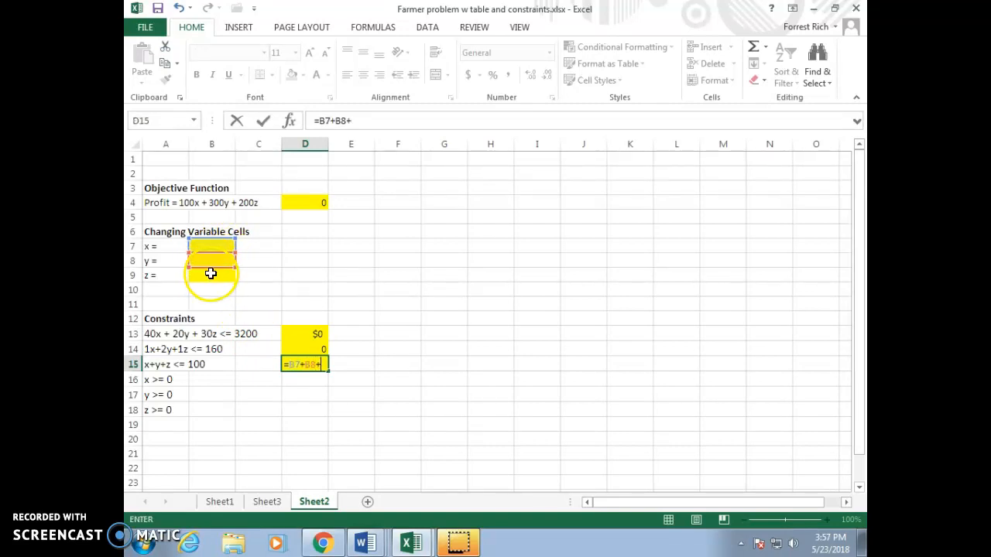
{"action": "left_click", "coordinate": [216, 275]}
{"action": "key", "text": "Return"}
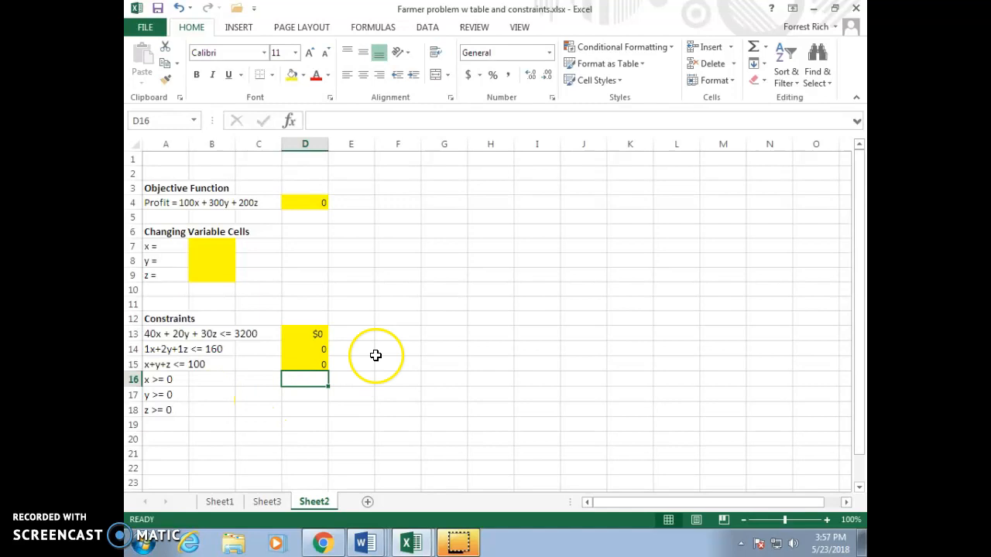
- Open Solver and set D4 as the objective to maximize, with B7:B9 as the changing variable cells
{"action": "left_click", "coordinate": [426, 30]}
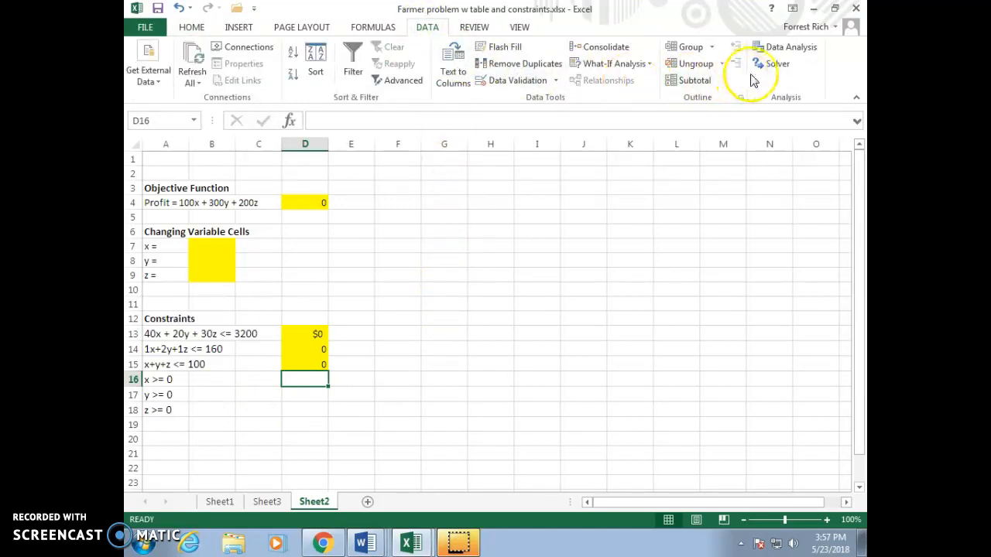
{"action": "left_click", "coordinate": [778, 65]}
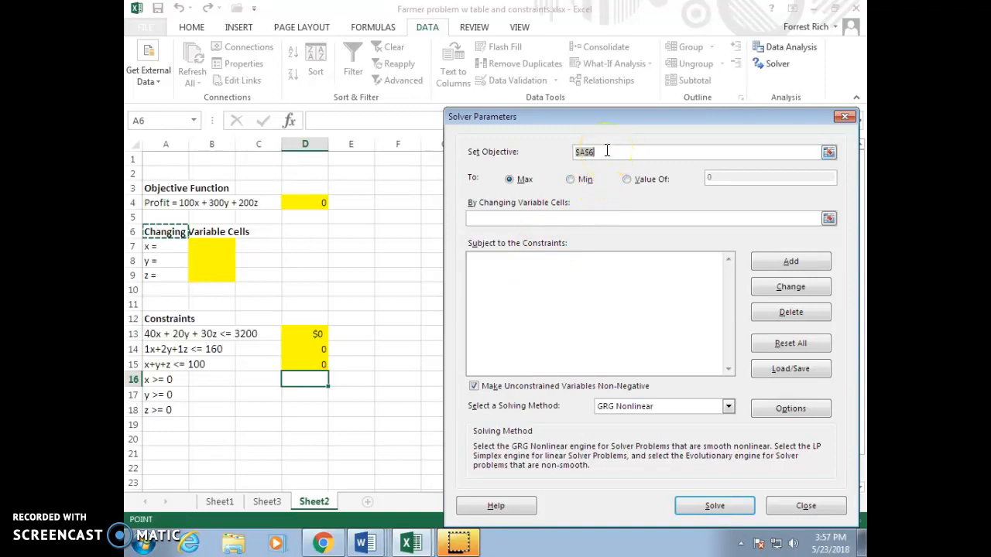
{"action": "left_click", "coordinate": [315, 203]}
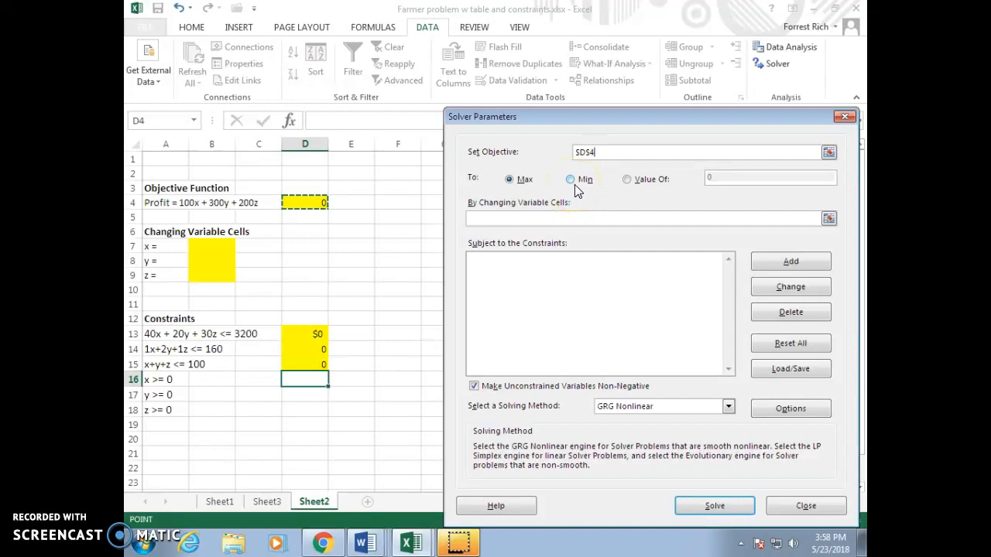
{"action": "left_click", "coordinate": [517, 219]}
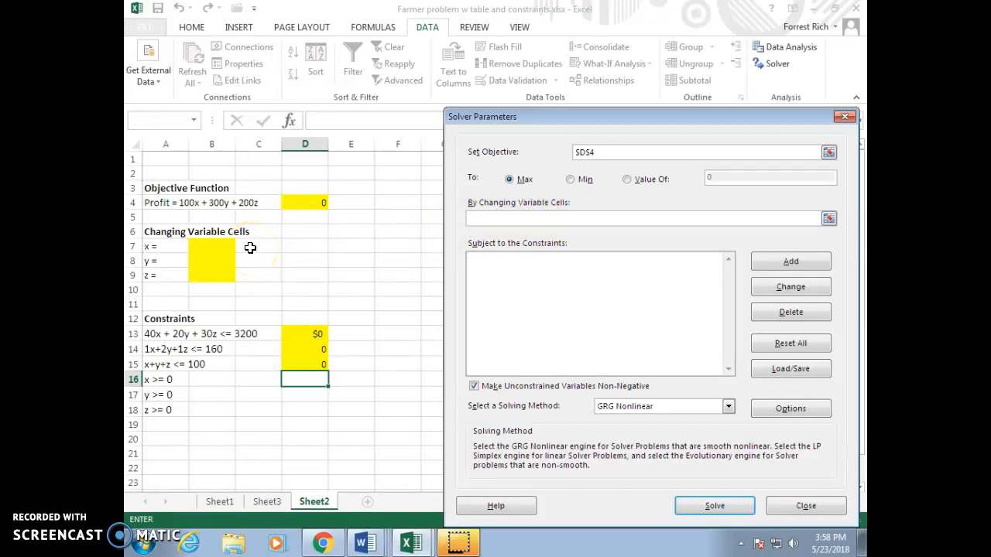
{"action": "left_click_drag", "start_coordinate": [233, 248], "coordinate": [225, 267]}
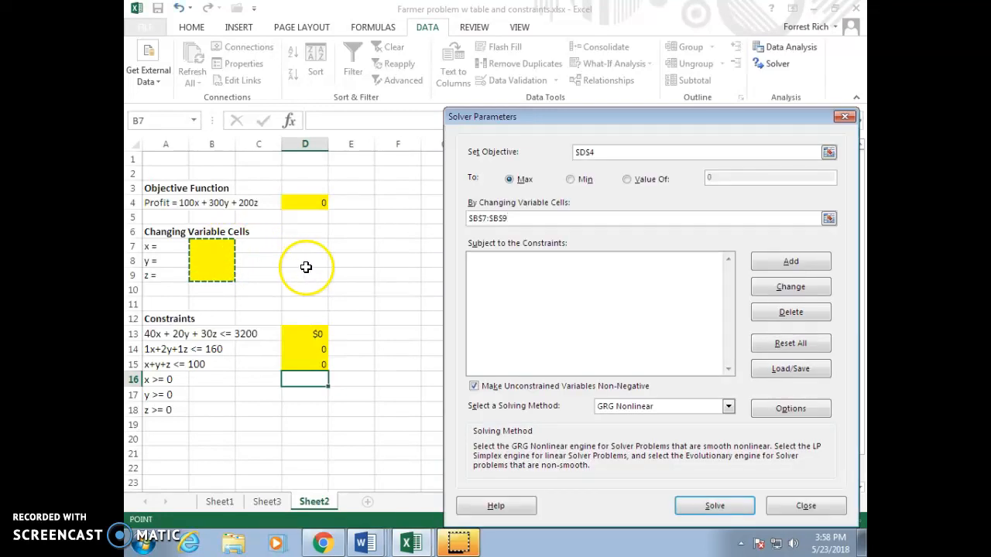
- Add a Solver constraint requiring the seed cost cell D13 to be <= 3200
{"action": "left_click", "coordinate": [517, 277]}
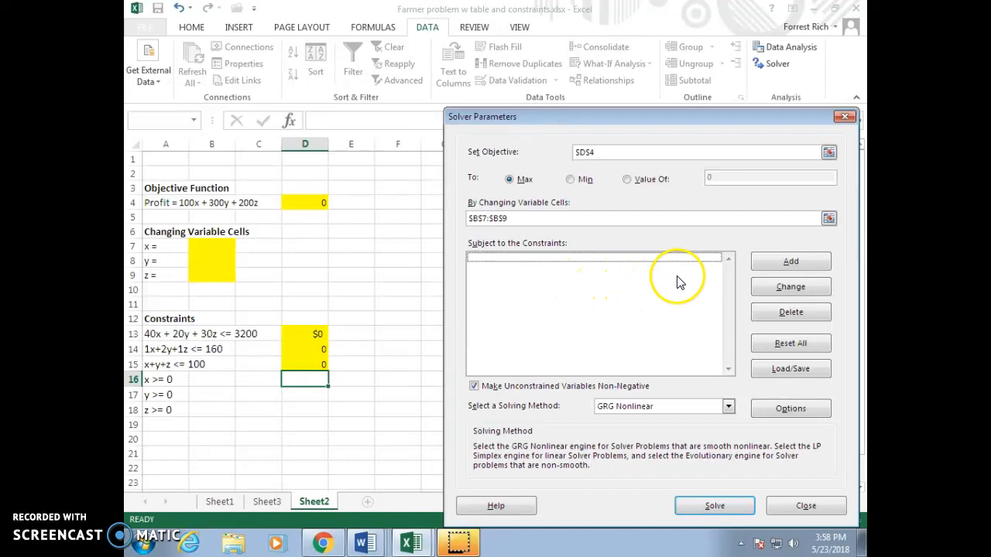
{"action": "left_click", "coordinate": [786, 263]}
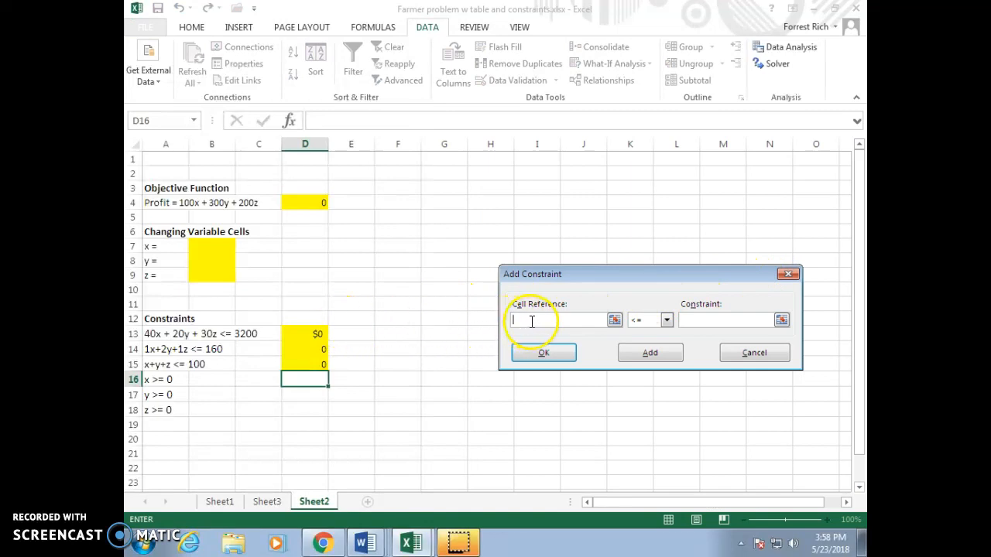
{"action": "left_click", "coordinate": [307, 333]}
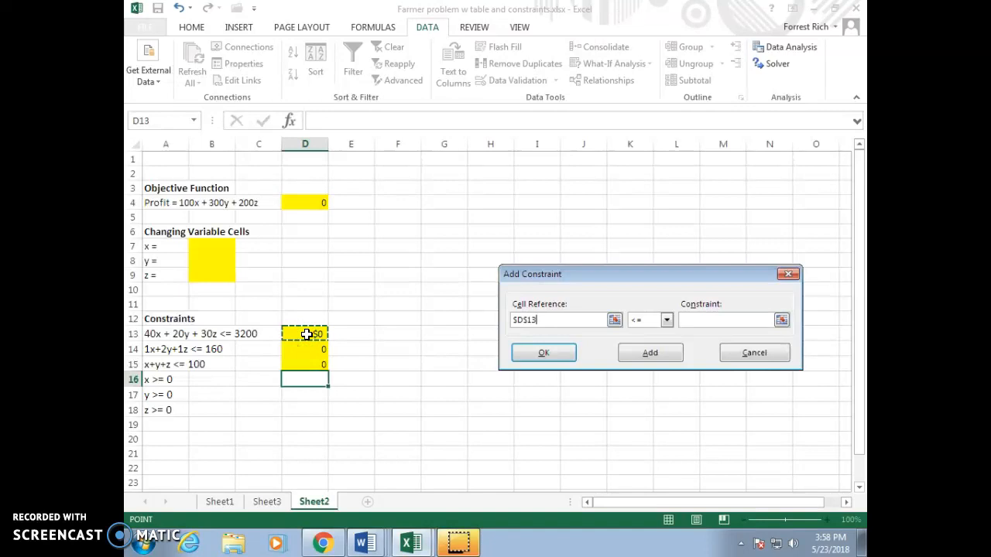
{"action": "left_click", "coordinate": [667, 321]}
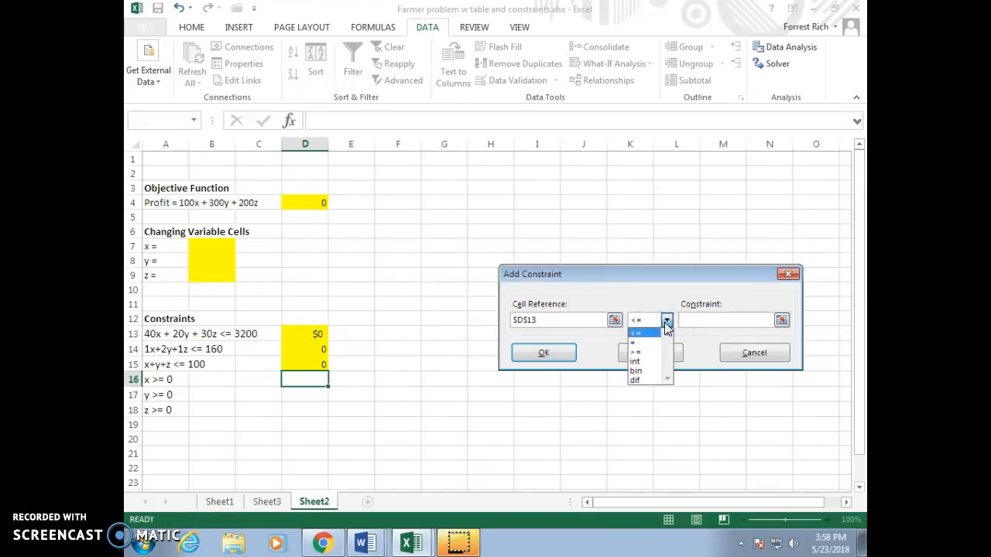
{"action": "left_click", "coordinate": [653, 355]}
{"action": "left_click", "coordinate": [652, 296]}
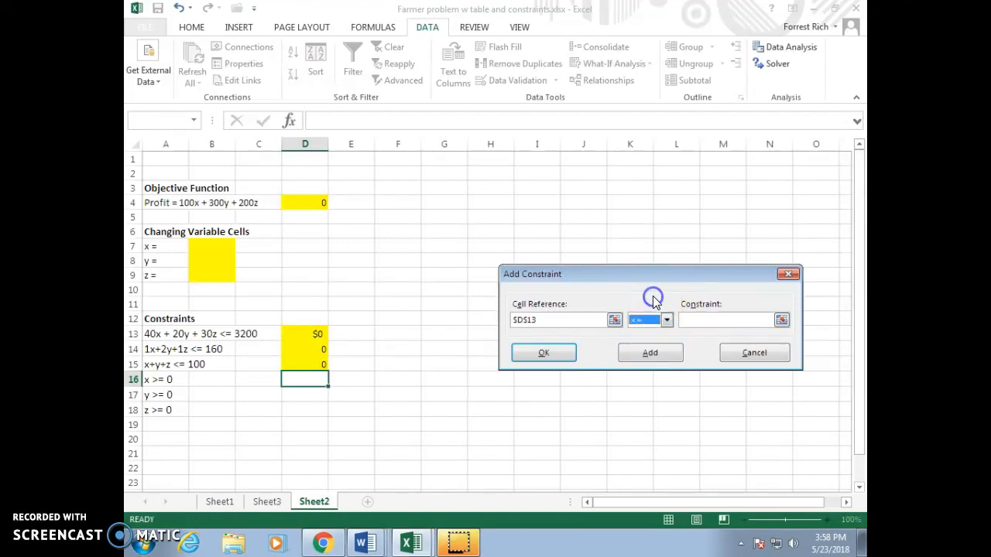
{"action": "left_click", "coordinate": [695, 321]}
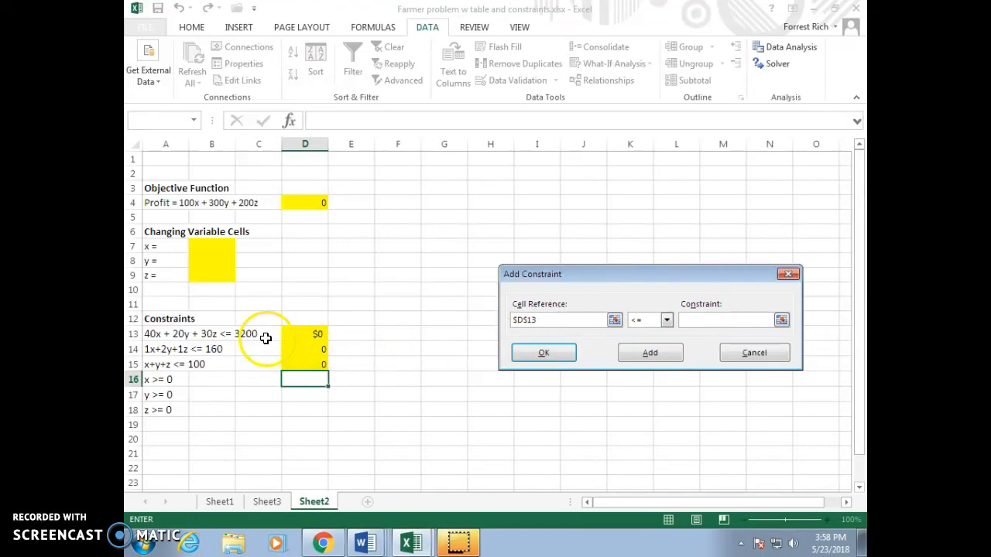
{"action": "type", "text": "3200"}
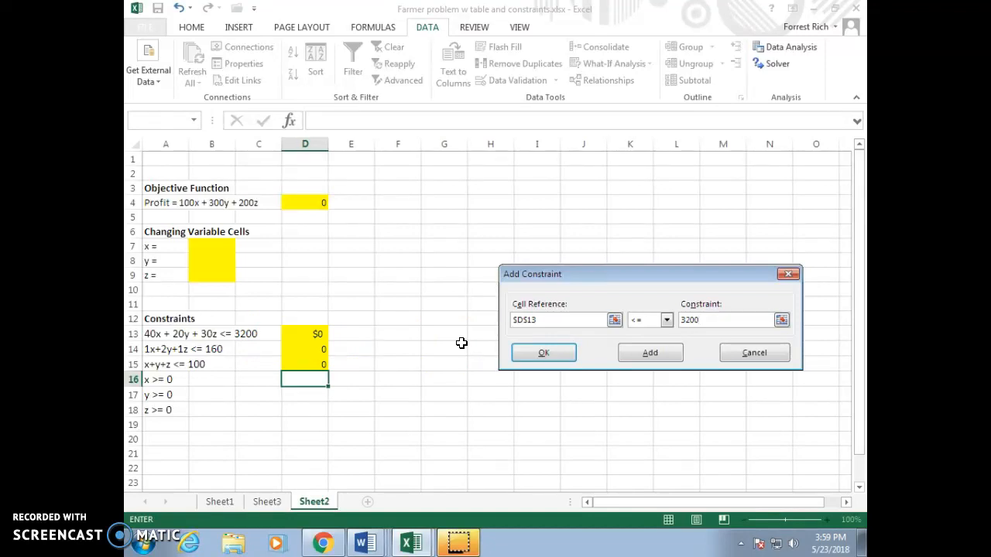
{"action": "left_click", "coordinate": [630, 353]}
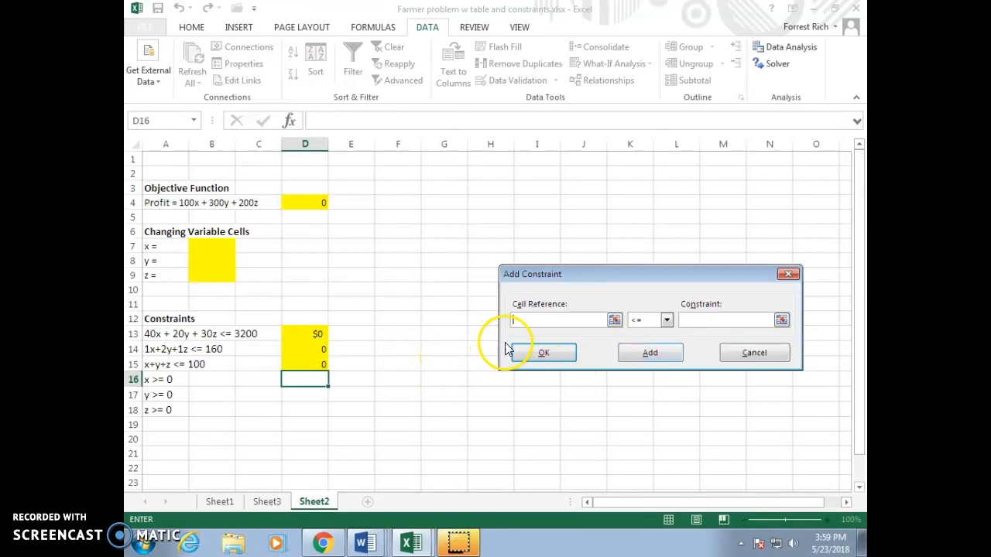
- Add a Solver constraint requiring the workdays cell D14 to be <= 160
{"action": "left_click", "coordinate": [311, 350]}
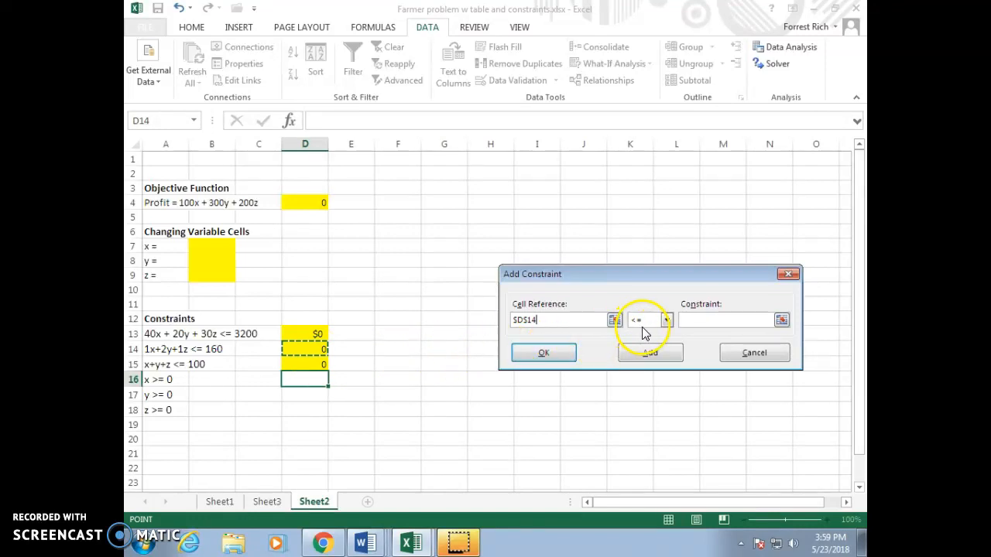
{"action": "left_click", "coordinate": [695, 322]}
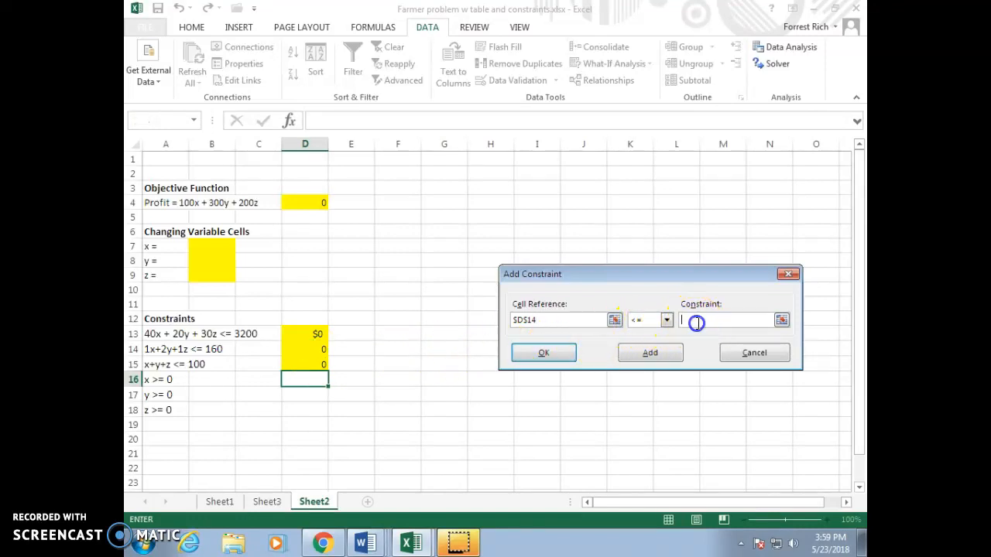
{"action": "type", "text": "160"}
{"action": "left_click", "coordinate": [649, 352]}
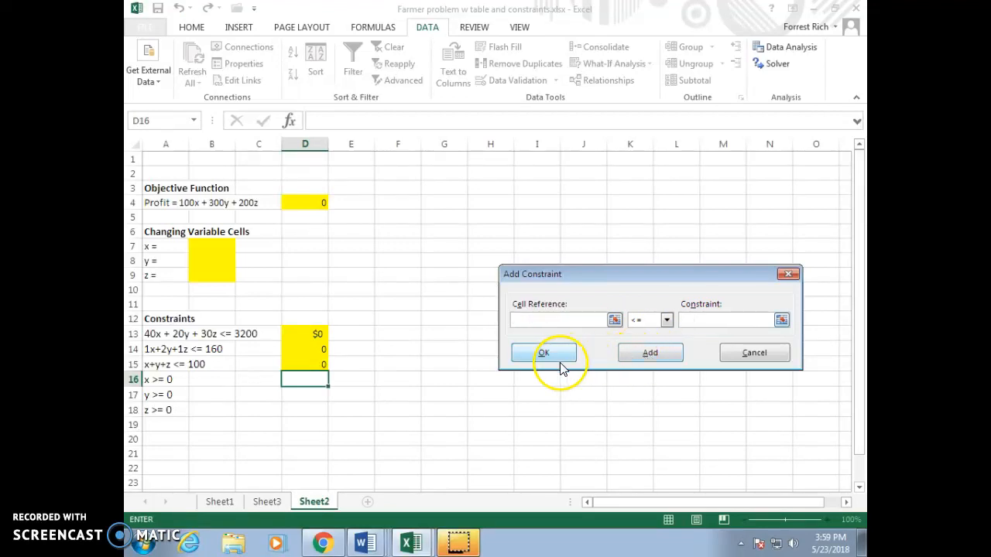
- Add the total acreage constraint D15 <= 100 and return to the Solver parameters
{"action": "left_click", "coordinate": [316, 365]}
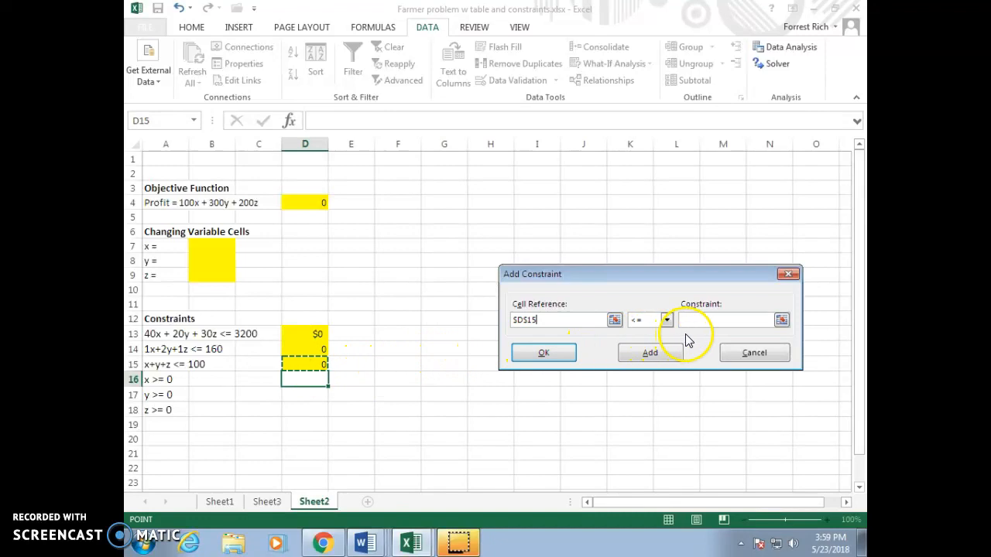
{"action": "left_click", "coordinate": [715, 320]}
{"action": "type", "text": "100"}
{"action": "left_click", "coordinate": [678, 324]}
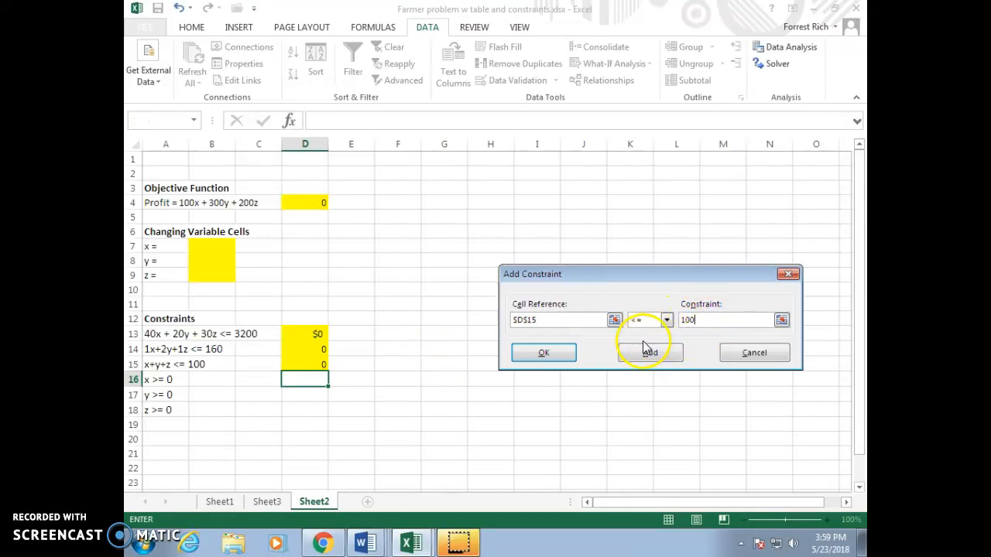
{"action": "left_click", "coordinate": [545, 353]}
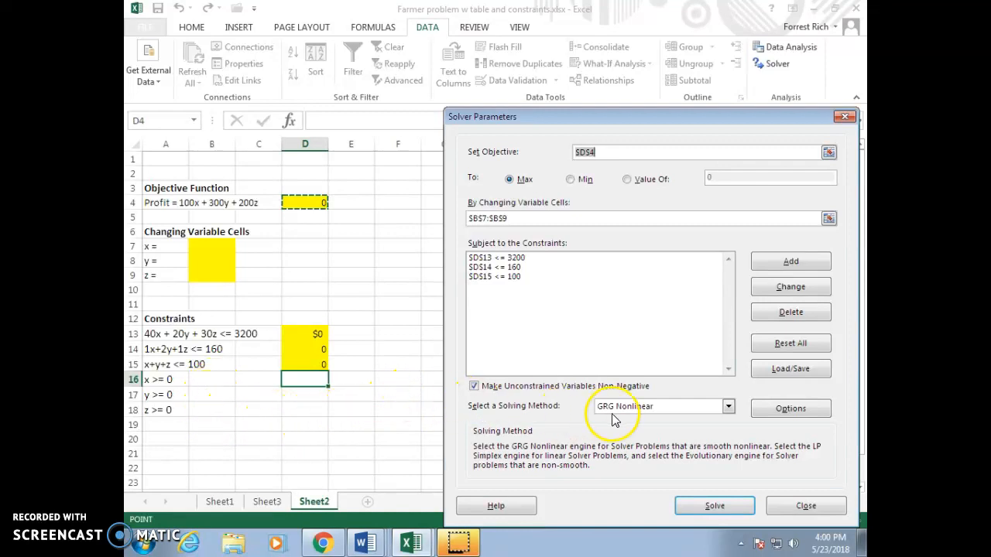
- Choose Simplex LP as the solving method, solve the problem, and move the results dialog off the worksheet data
{"action": "left_click", "coordinate": [728, 408]}
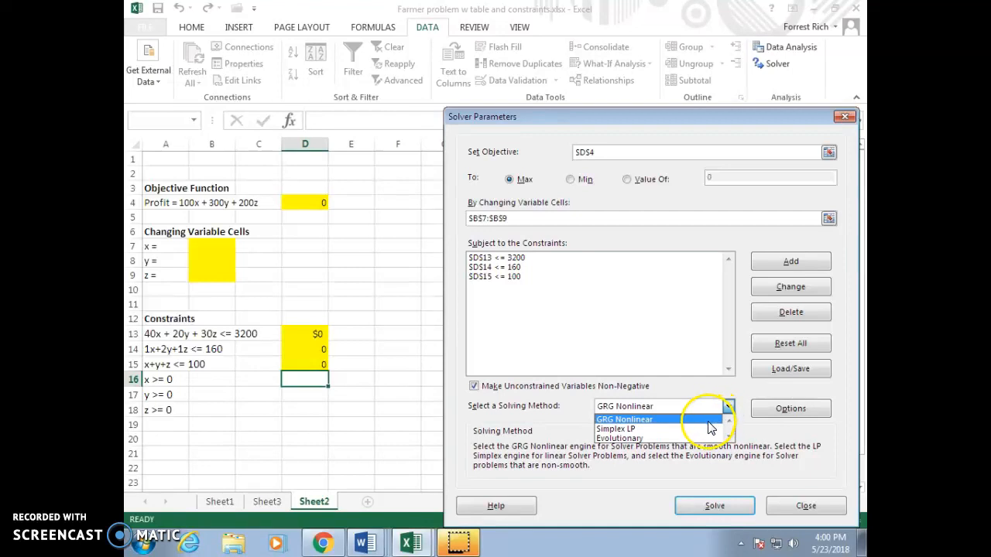
{"action": "left_click", "coordinate": [702, 429]}
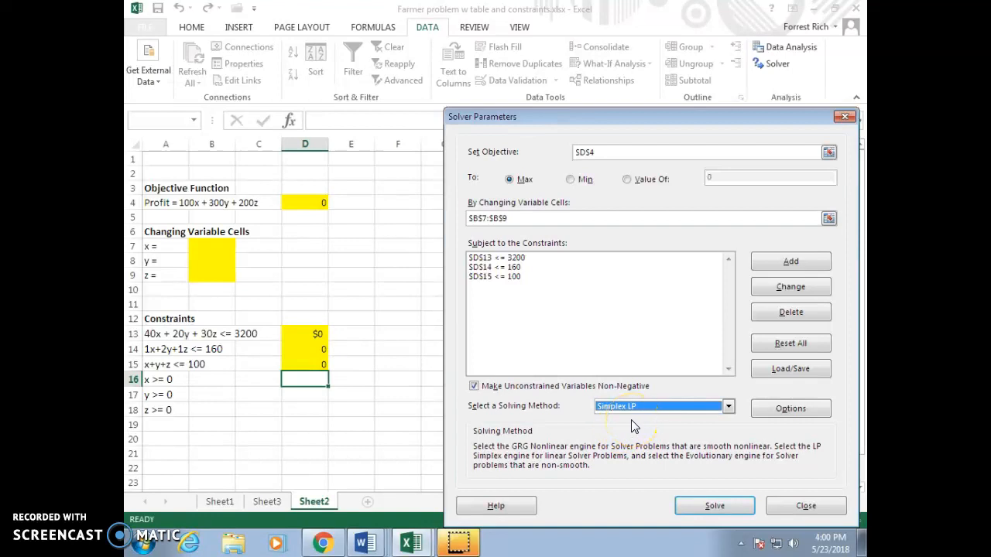
{"action": "left_click", "coordinate": [699, 505]}
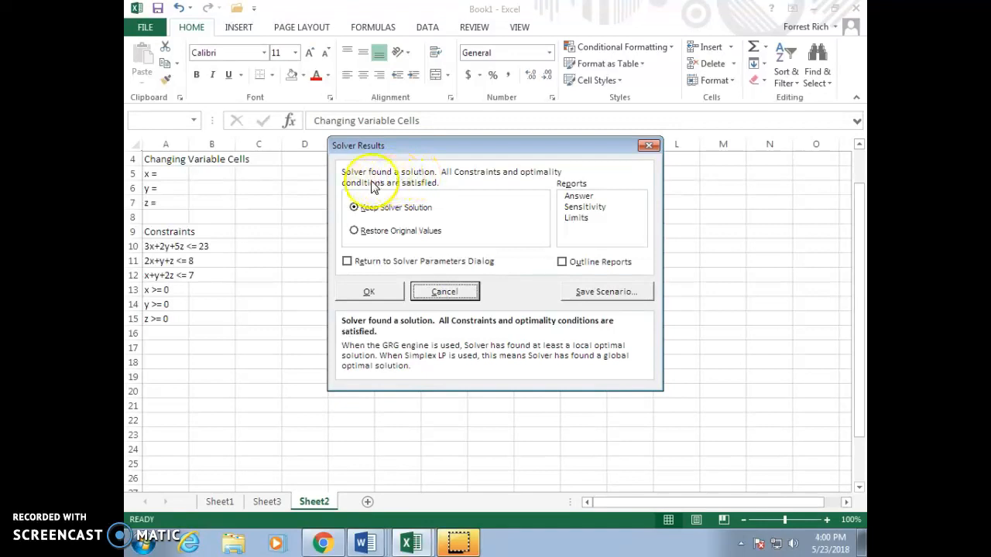
{"action": "left_click_drag", "start_coordinate": [400, 146], "coordinate": [513, 263]}
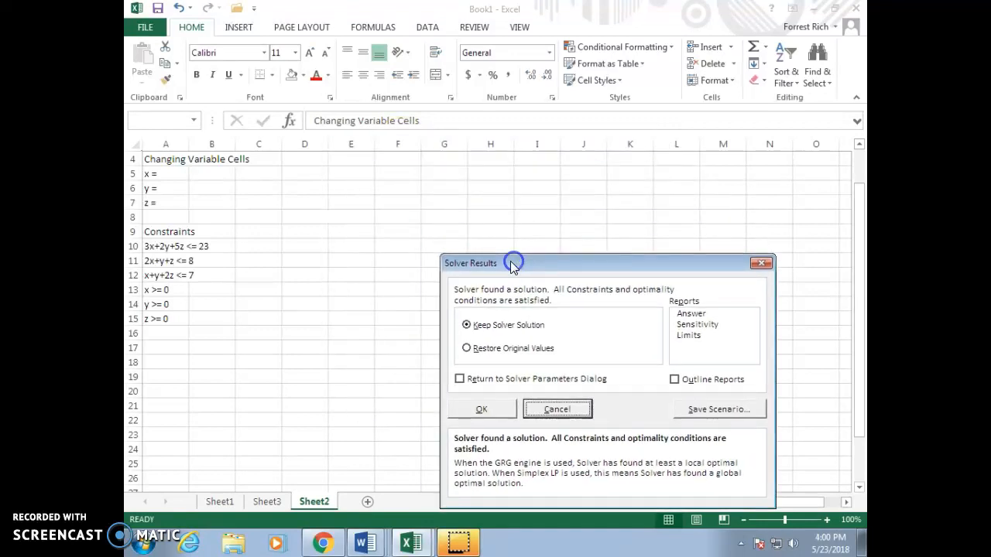